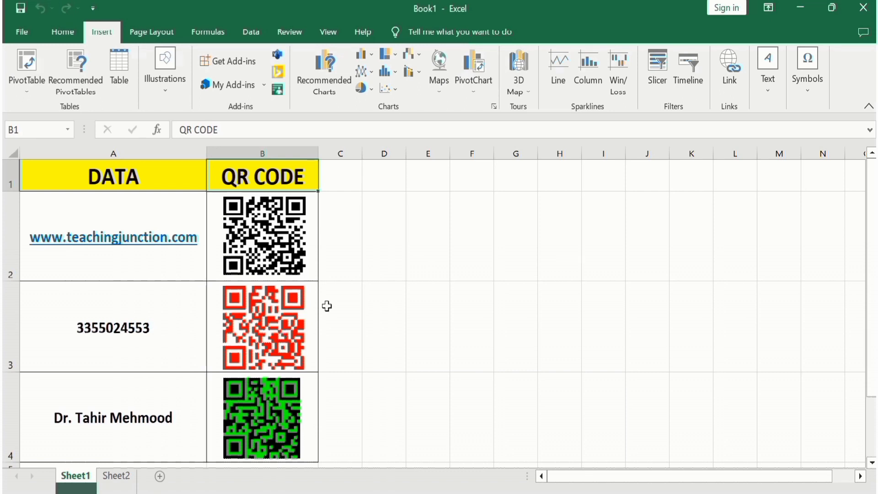
# With Sheet2 as the working sheet, search the Office add-ins store for "QR" and add QR4Office, accepting its license terms.
pyautogui.click(120, 476)
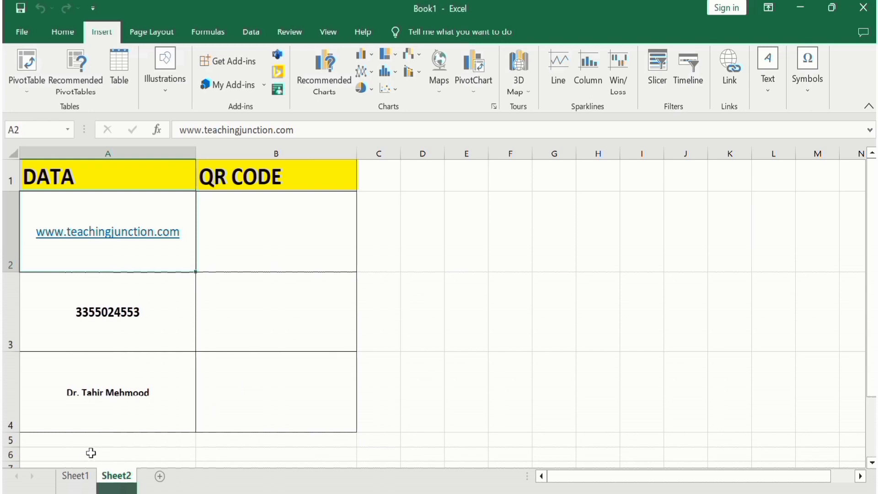
pyautogui.click(87, 476)
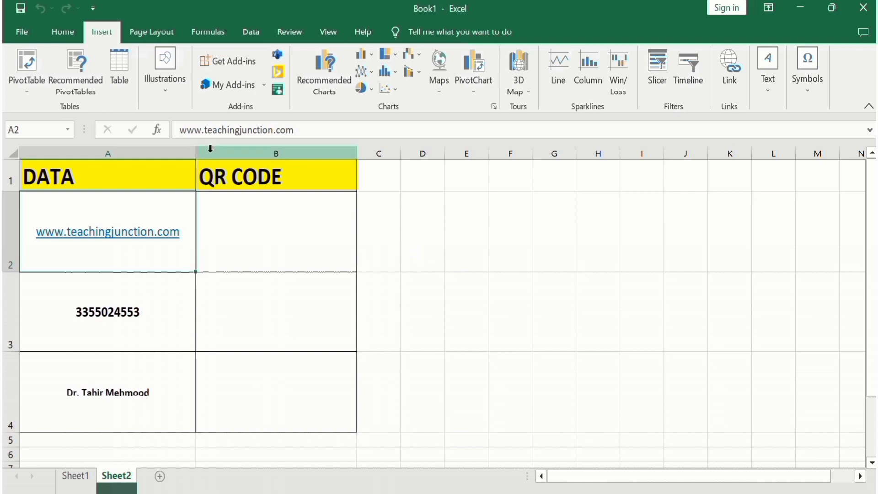
pyautogui.click(233, 64)
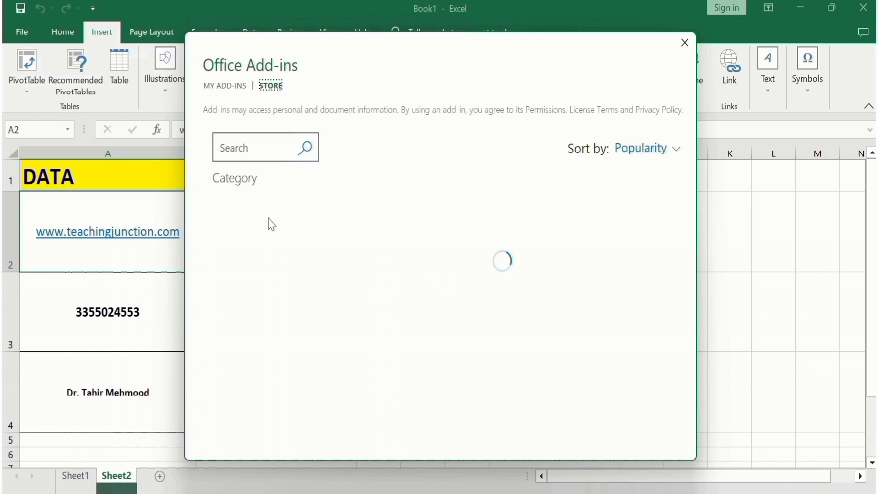
pyautogui.click(247, 148)
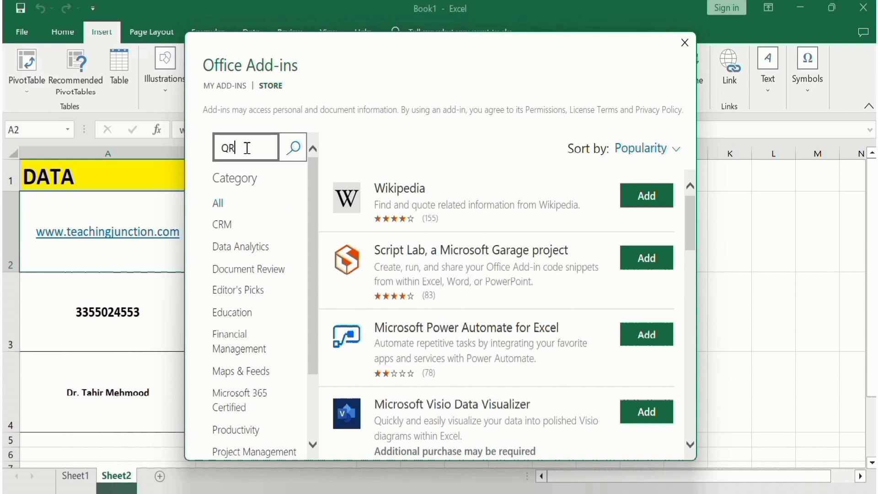
pyautogui.click(295, 148)
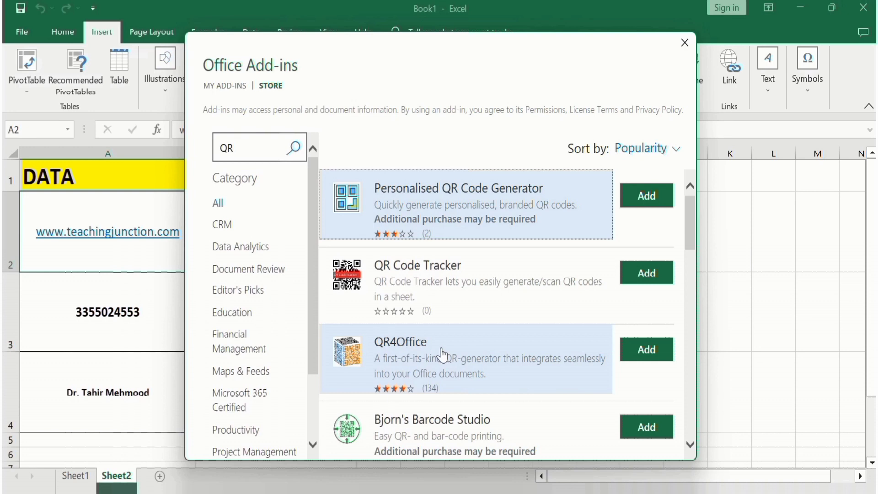
pyautogui.click(646, 350)
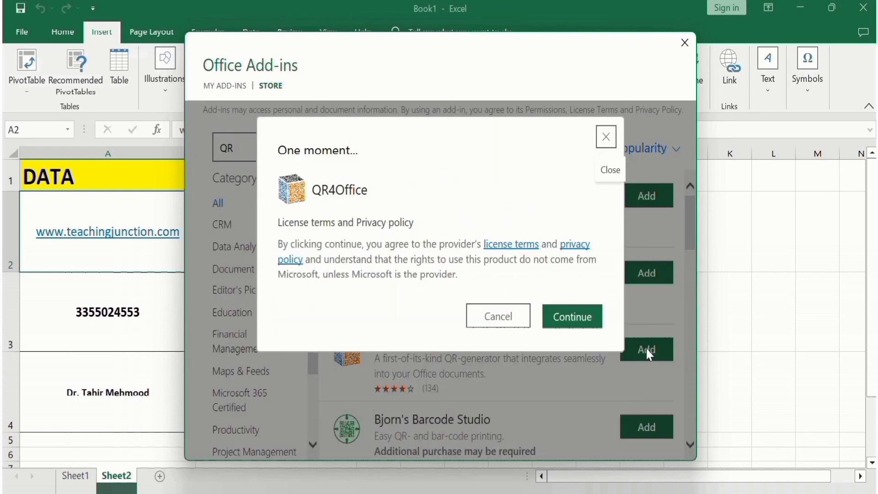
pyautogui.click(572, 317)
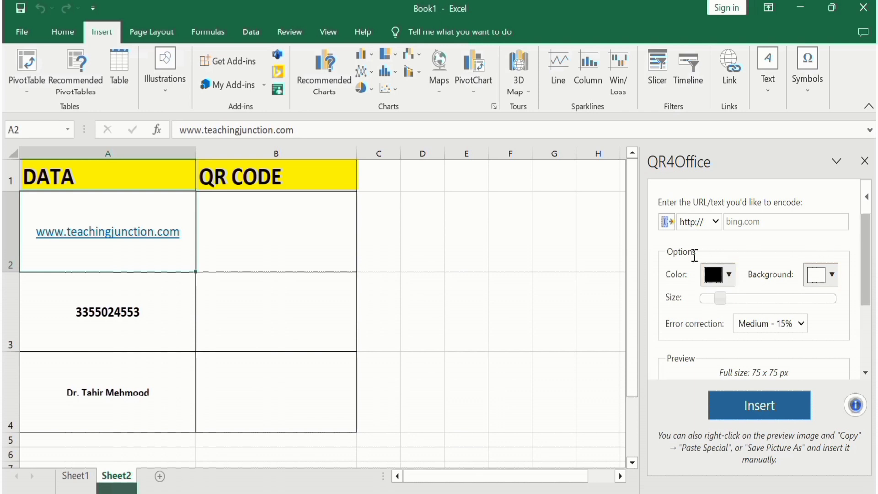
pyautogui.click(715, 223)
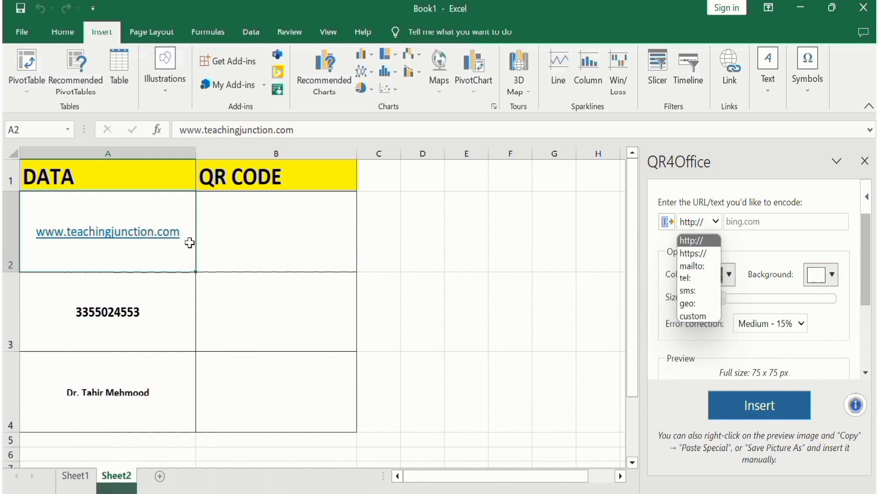
pyautogui.click(706, 254)
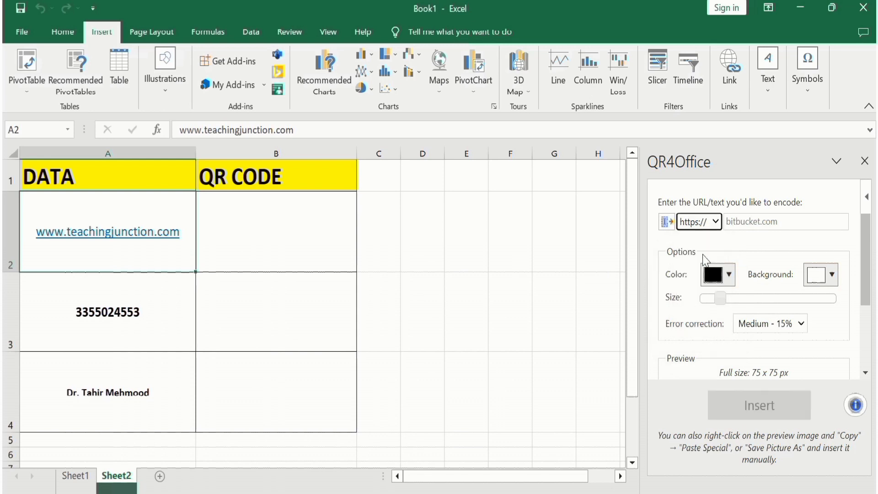
pyautogui.click(757, 222)
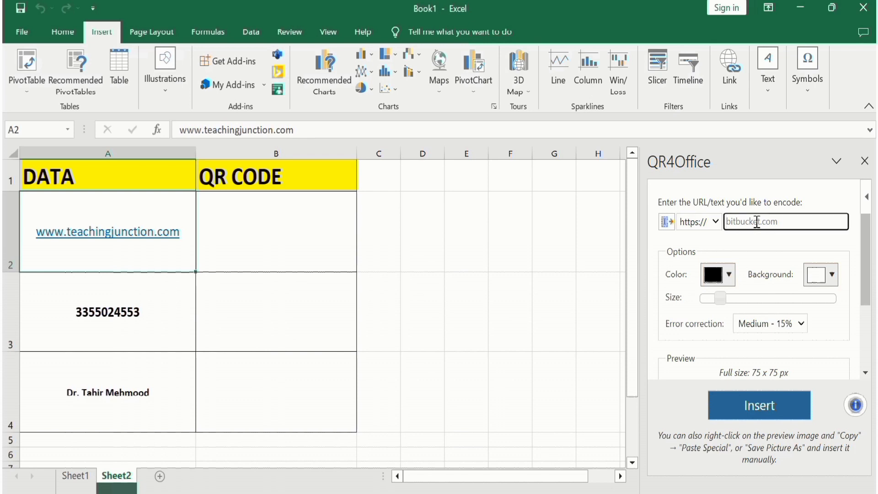
pyautogui.write('ww')
pyautogui.press('BackSpace')
pyautogui.press('BackSpace')
pyautogui.press('BackSpace')
pyautogui.write('www.teachingjunction.com')
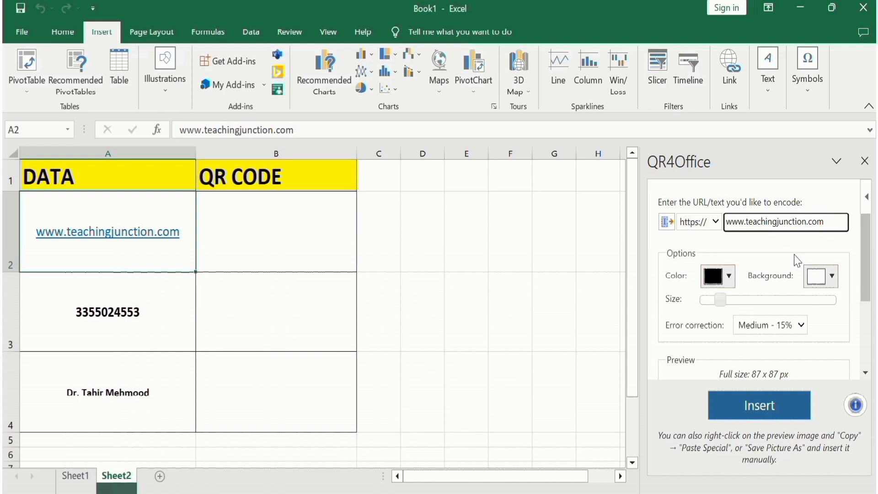
# Enlarge the website QR code to 116 x 116 px and check its preview.
pyautogui.moveTo(867, 250); pyautogui.dragTo(867, 259)
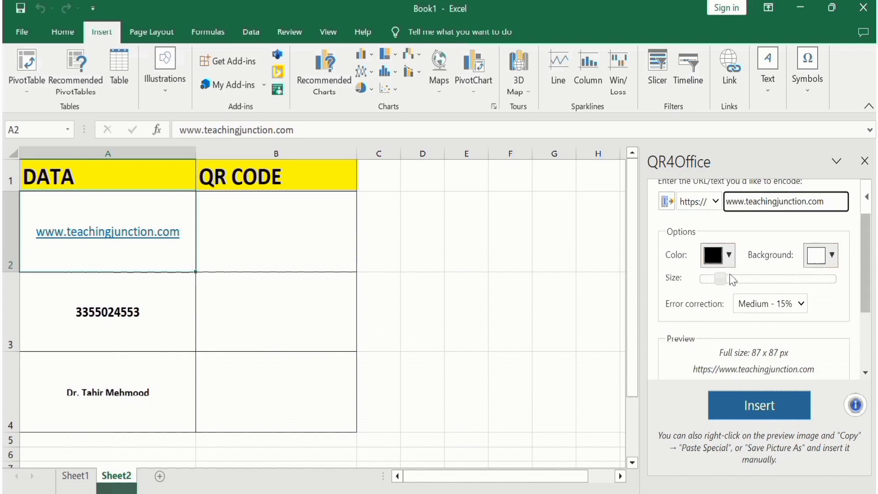
pyautogui.moveTo(720, 279); pyautogui.dragTo(727, 278)
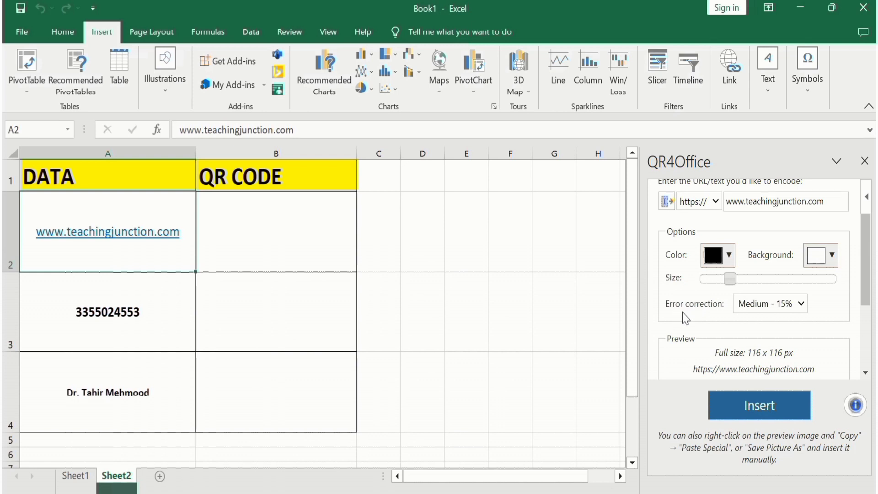
pyautogui.moveTo(863, 260); pyautogui.dragTo(865, 312)
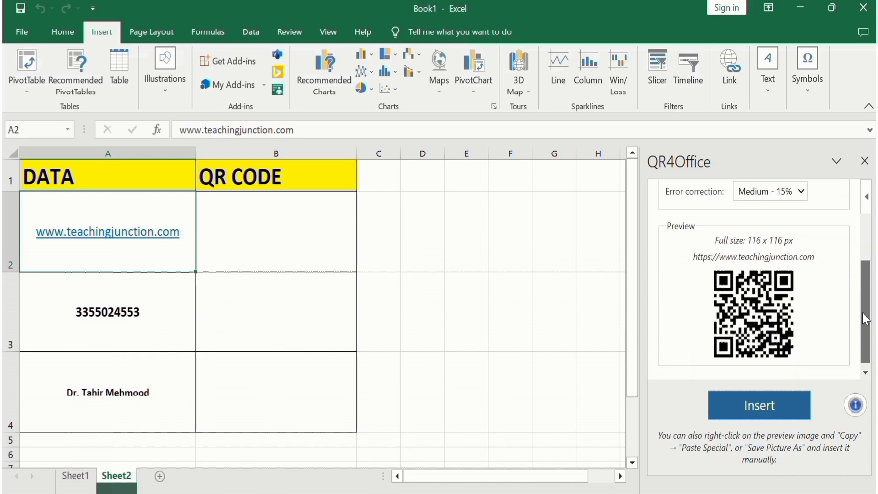
# Insert the website QR code into the sheet, move it into cell B2 and reduce its height to fit the row.
pyautogui.click(769, 404)
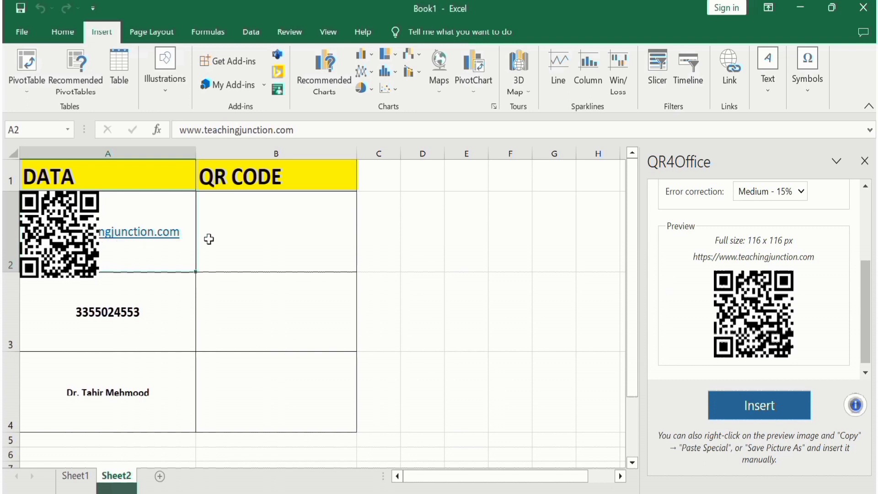
pyautogui.click(67, 221)
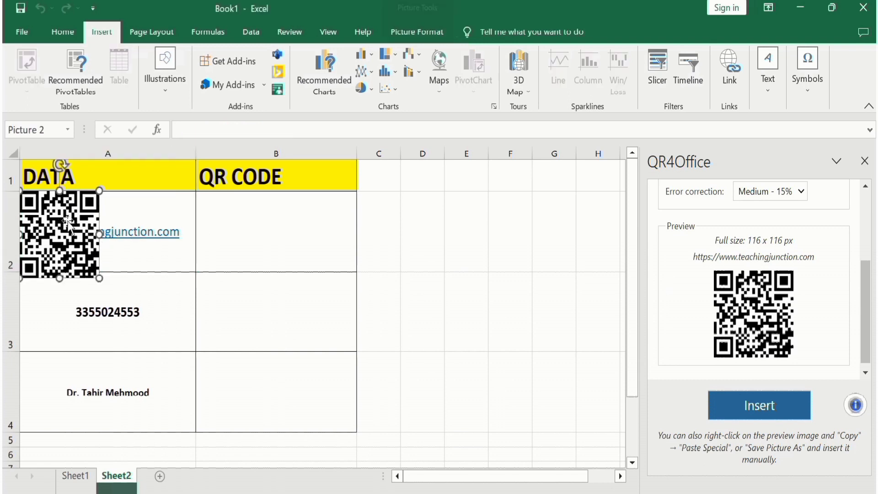
pyautogui.moveTo(68, 221); pyautogui.dragTo(292, 222)
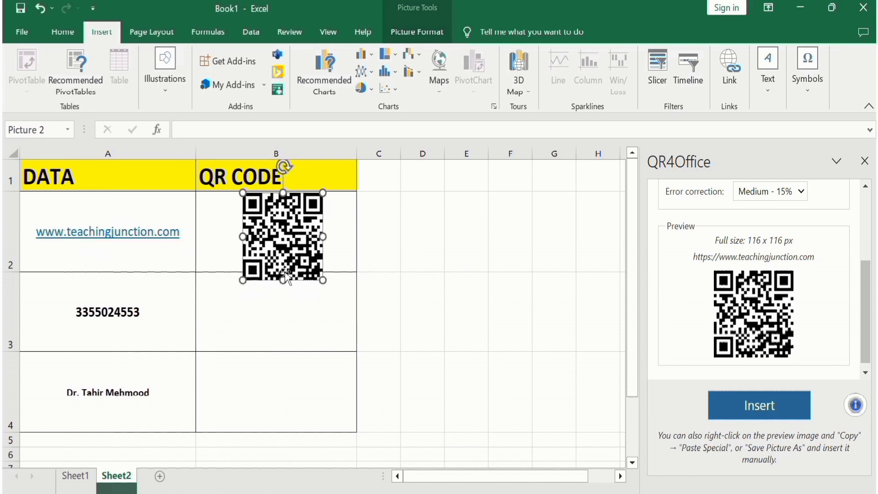
pyautogui.moveTo(283, 280); pyautogui.dragTo(284, 274)
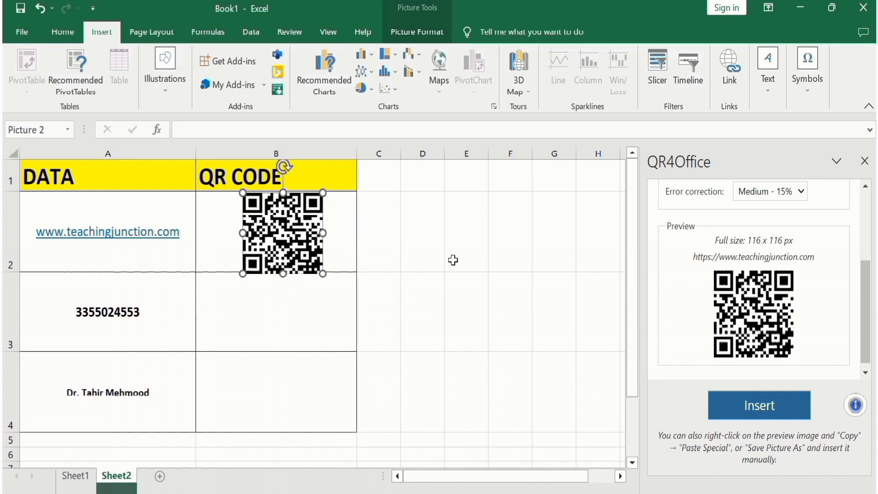
# Close the QR4Office pane and reopen the add-in from the installed add-ins.
pyautogui.moveTo(865, 283); pyautogui.dragTo(860, 237)
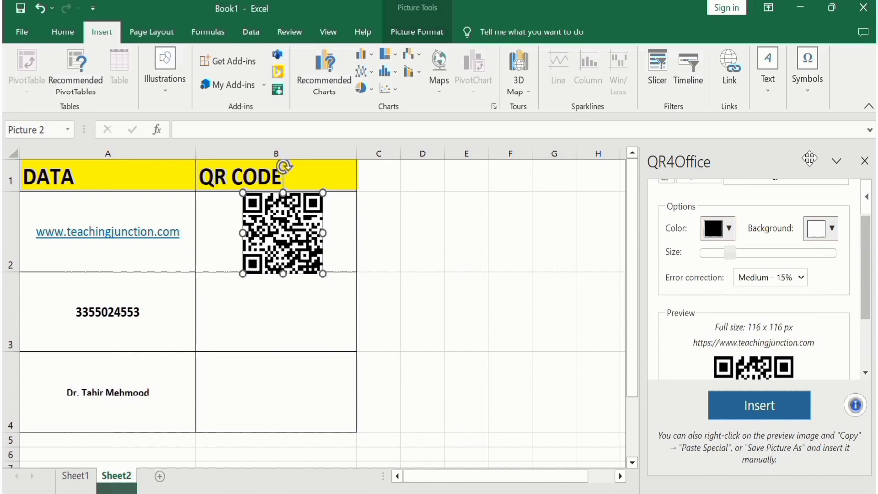
pyautogui.click(864, 161)
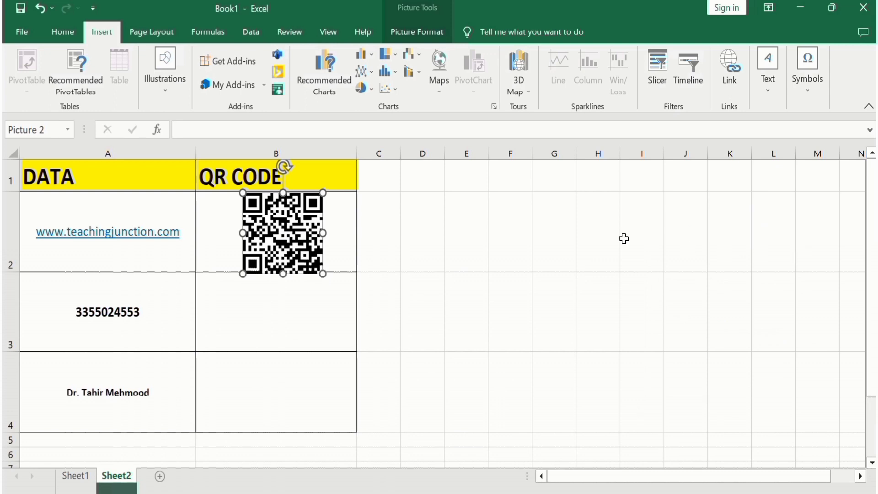
pyautogui.click(228, 86)
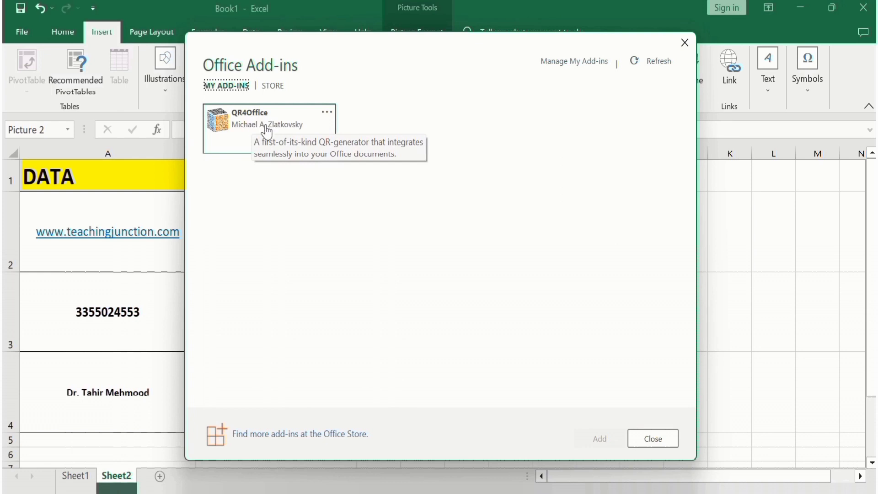
pyautogui.doubleClick(267, 129)
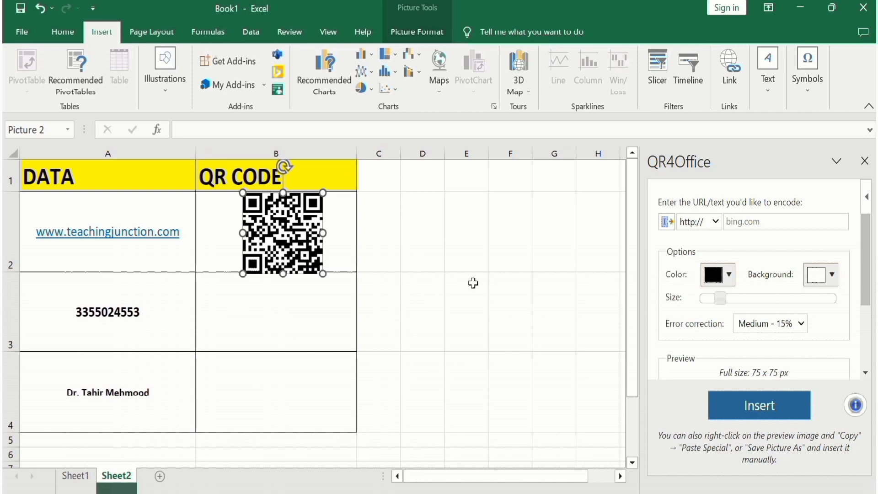
# Set the QR code's prefix to tel: and enter the phone number from cell A3.
pyautogui.click(715, 222)
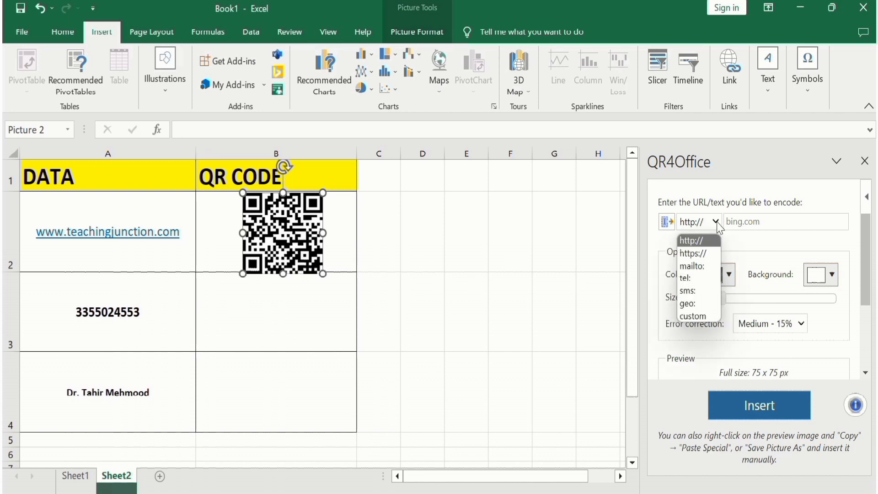
pyautogui.click(706, 278)
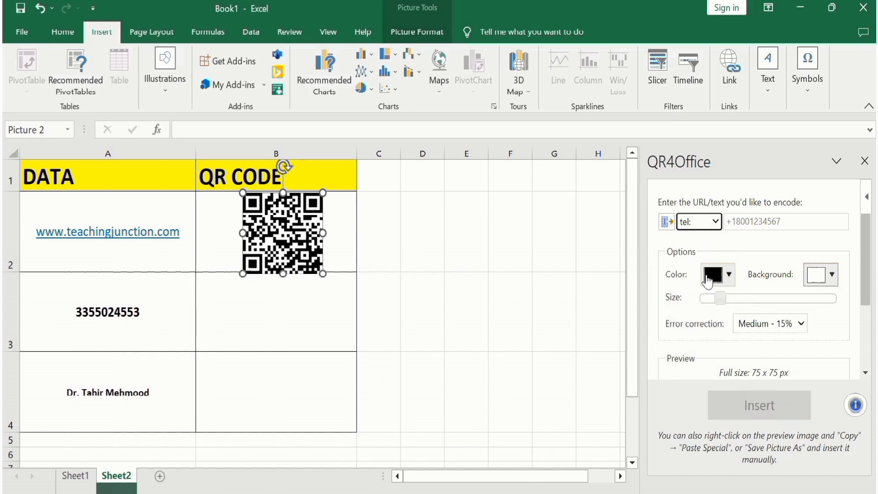
pyautogui.click(789, 219)
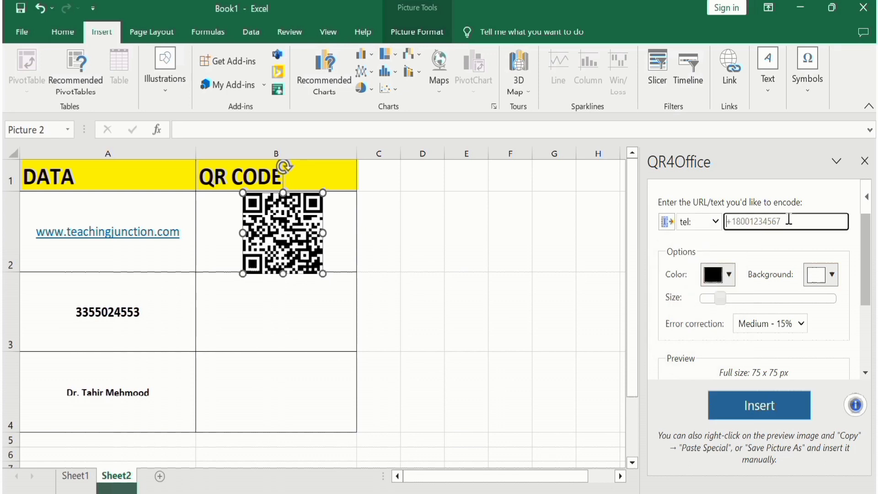
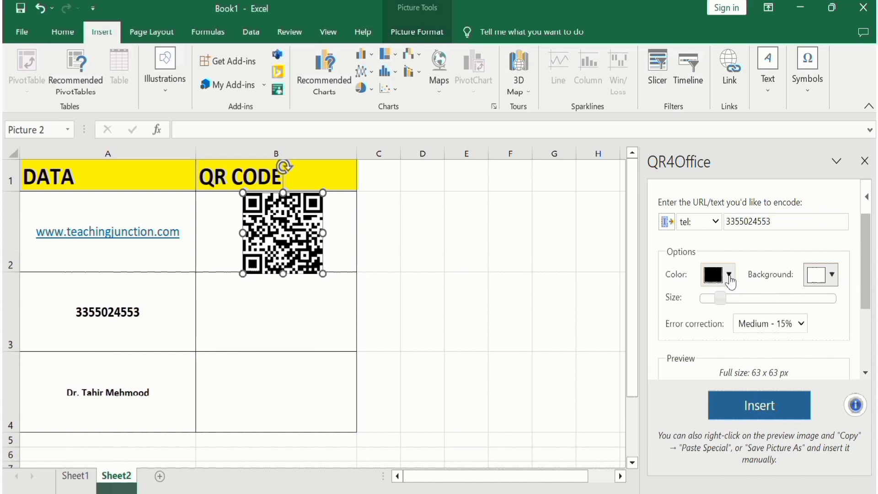
# Color the phone number QR code red and enlarge it to 105 x 105 px.
pyautogui.click(729, 275)
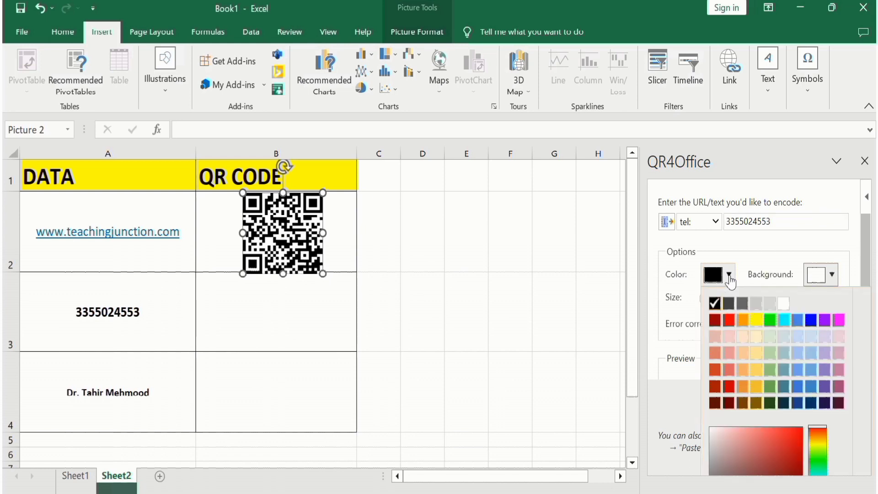
pyautogui.click(727, 321)
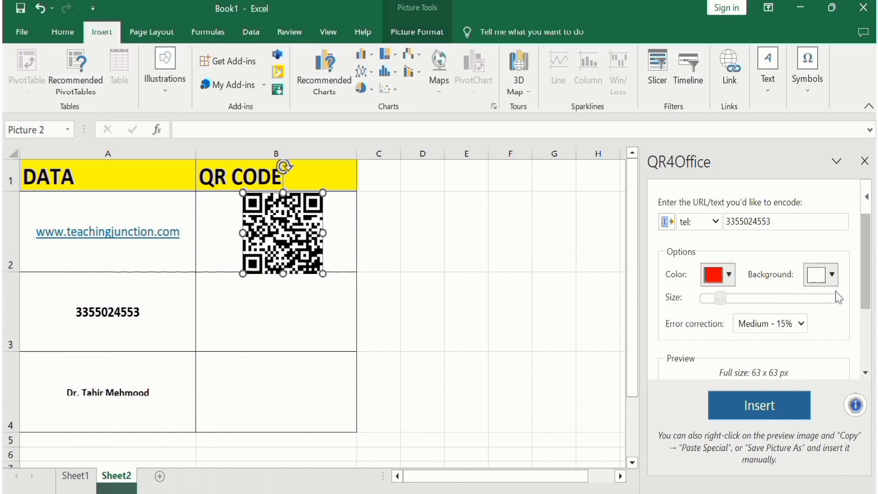
pyautogui.moveTo(865, 268); pyautogui.dragTo(866, 320)
pyautogui.moveTo(724, 220); pyautogui.dragTo(739, 220)
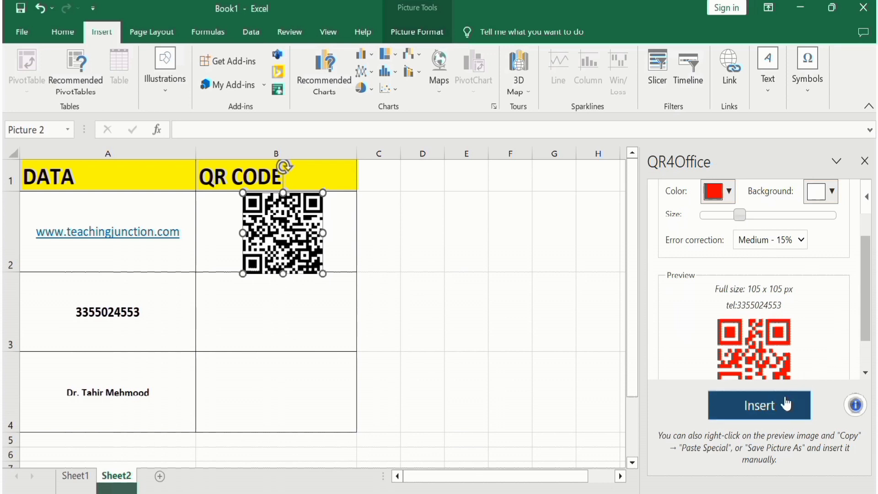
# Insert the red QR code into the sheet and move it into cell B3.
pyautogui.click(777, 407)
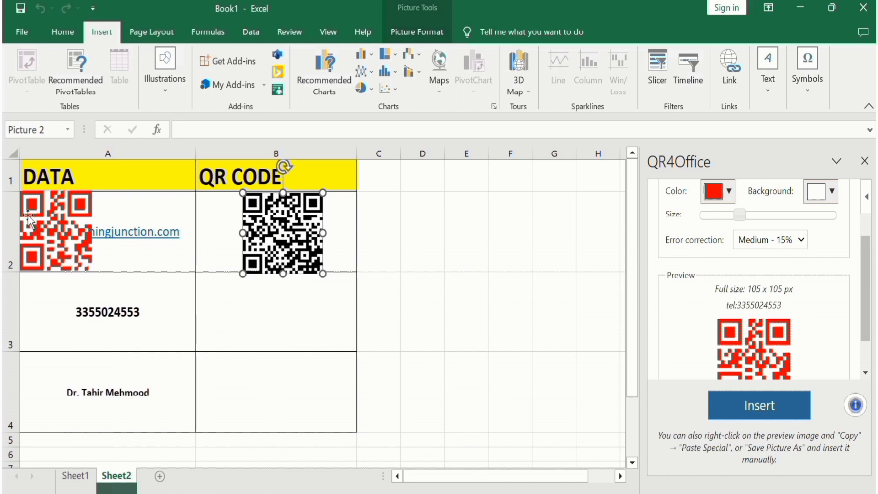
pyautogui.click(47, 223)
pyautogui.moveTo(48, 223); pyautogui.dragTo(263, 310)
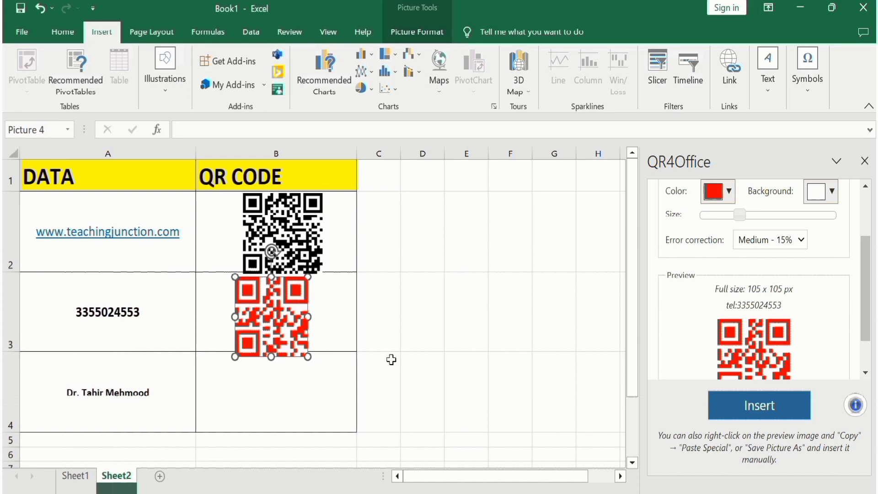
# Set the QR code's prefix to custom and replace the phone number with the full name from cell A4.
pyautogui.scroll(2, 868, 306)
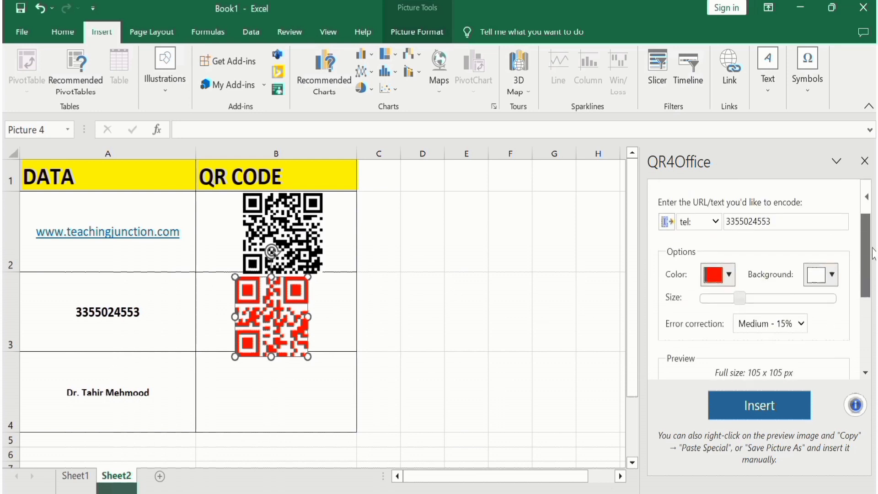
pyautogui.click(716, 221)
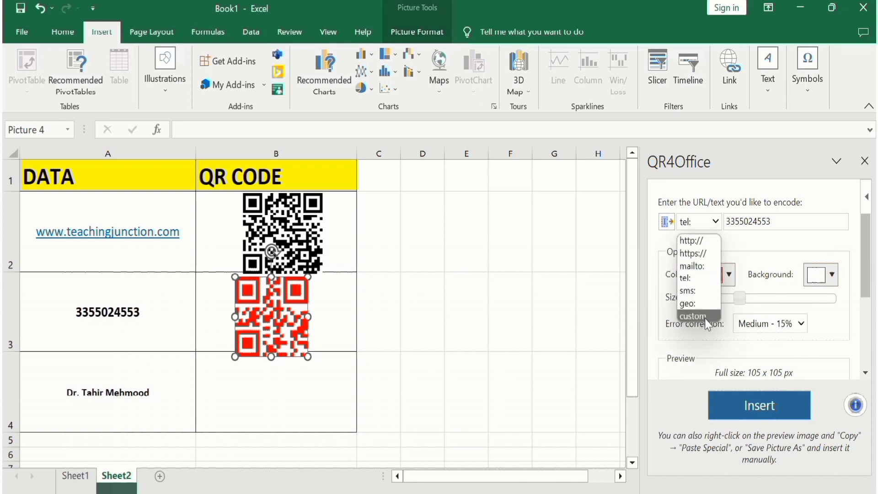
pyautogui.click(707, 317)
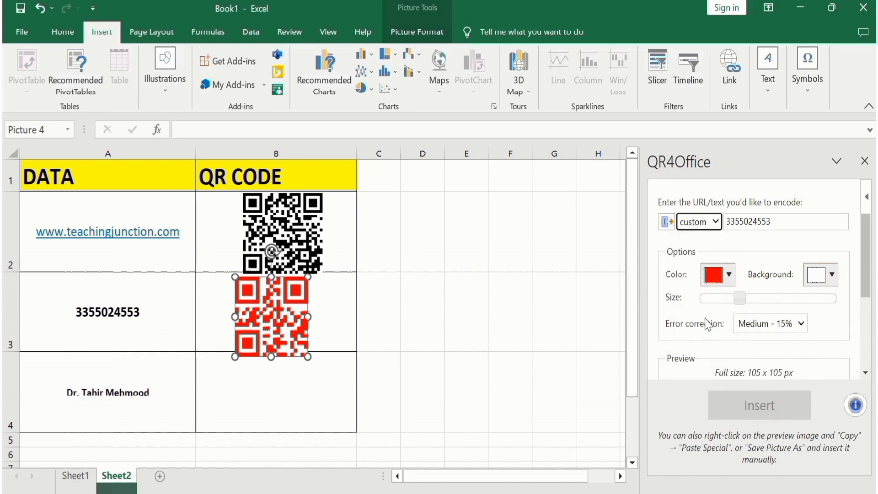
pyautogui.click(780, 219)
pyautogui.press('BackSpace')
pyautogui.press('BackSpace')
pyautogui.press('BackSpace')
pyautogui.press('BackSpace')
pyautogui.press('BackSpace')
pyautogui.press('BackSpace')
pyautogui.press('BackSpace')
pyautogui.press('BackSpace')
pyautogui.press('BackSpace')
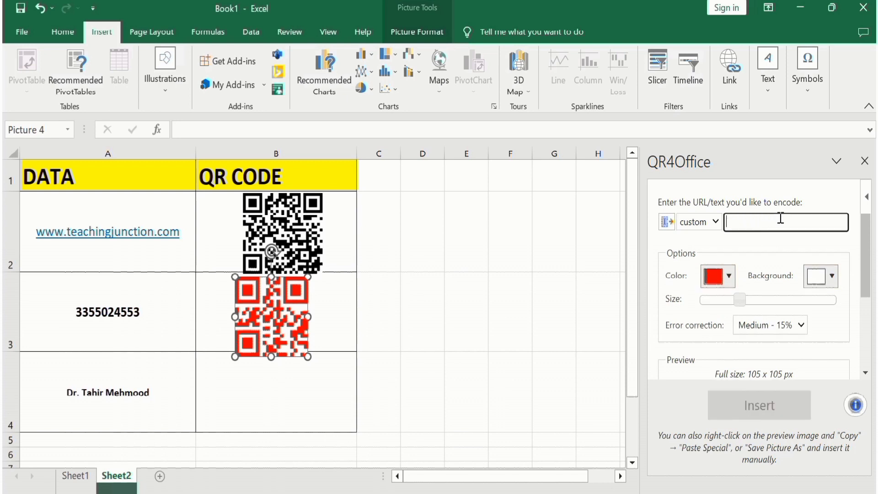
# Color the name QR code black on a bright green background and enlarge it to 150 x 150 px.
pyautogui.click(729, 277)
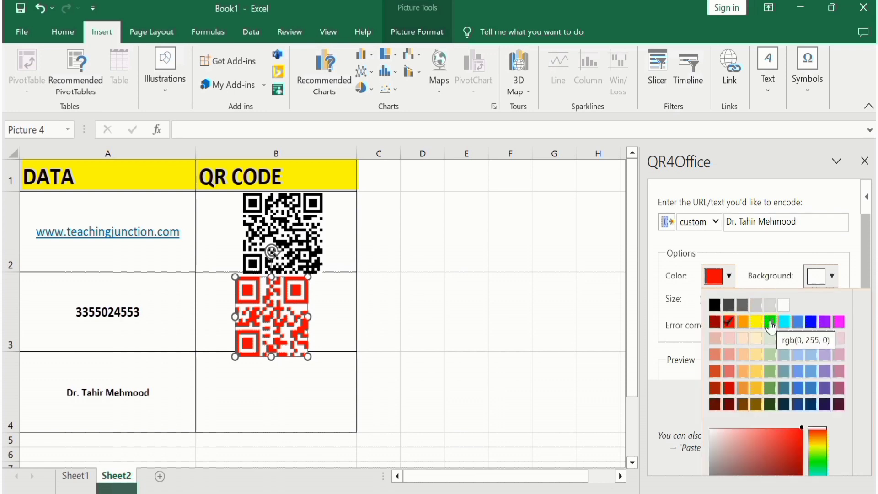
pyautogui.click(713, 307)
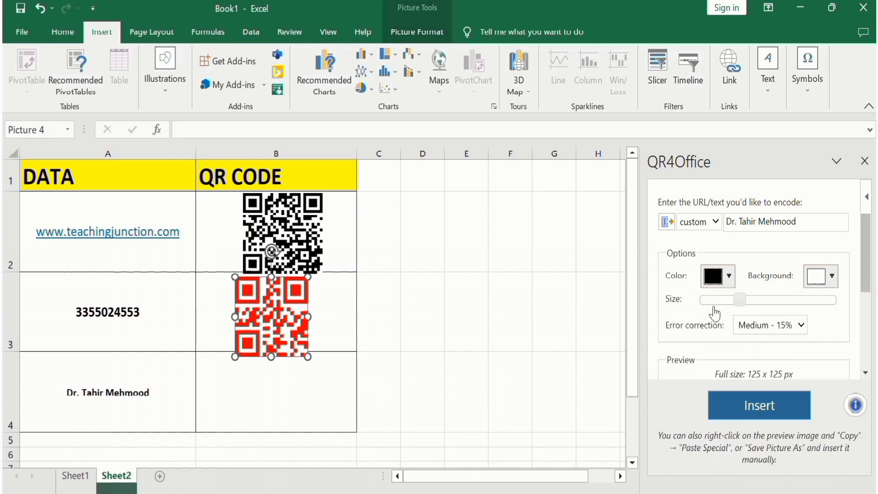
pyautogui.click(832, 279)
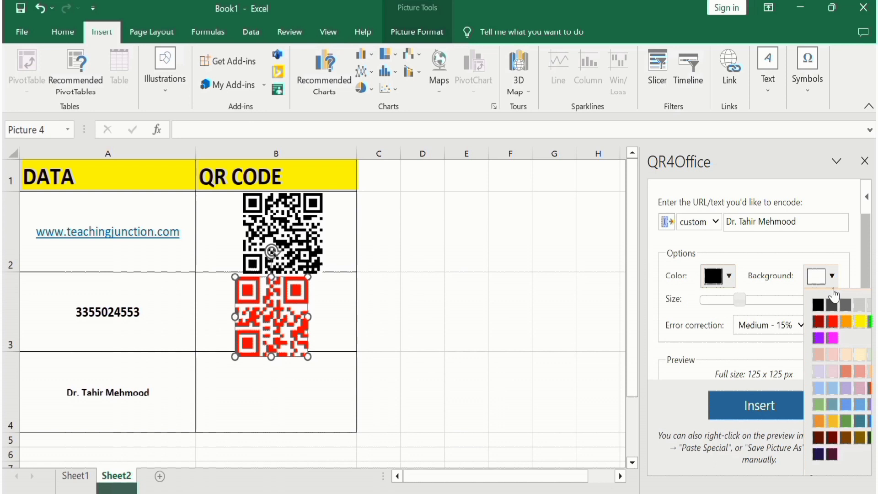
pyautogui.click(869, 321)
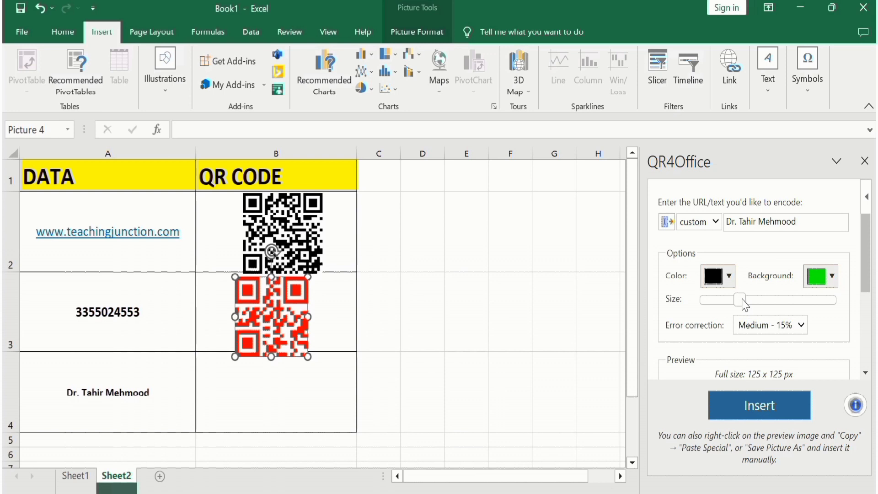
pyautogui.moveTo(740, 300); pyautogui.dragTo(749, 300)
# Insert the green-and-black QR code into the sheet and move it beside the table, over columns C to E.
pyautogui.moveTo(863, 246); pyautogui.dragTo(872, 347)
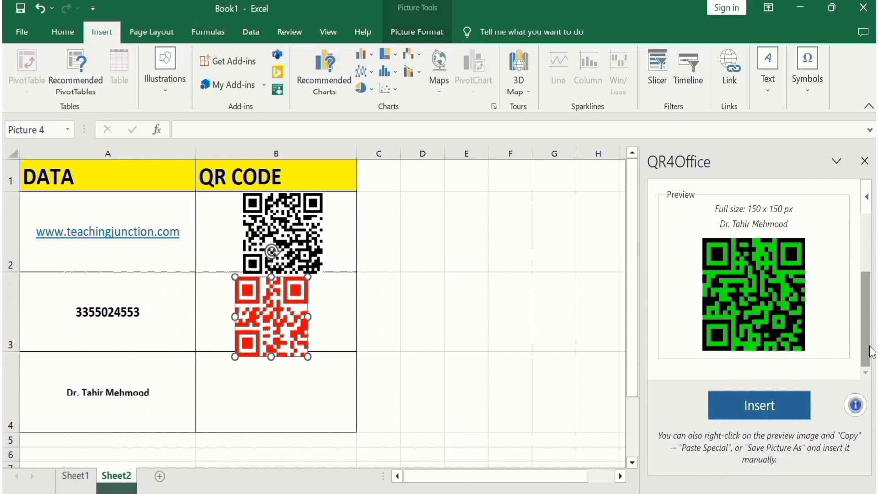
pyautogui.click(771, 411)
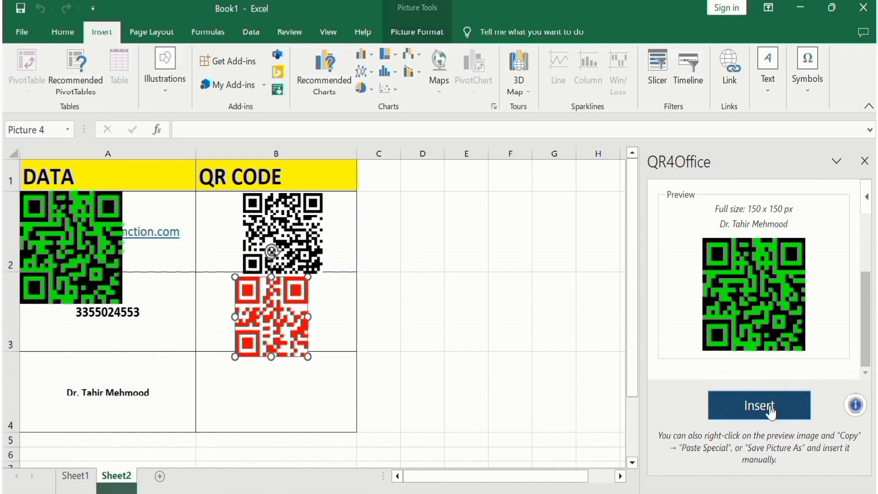
pyautogui.moveTo(69, 237); pyautogui.dragTo(426, 303)
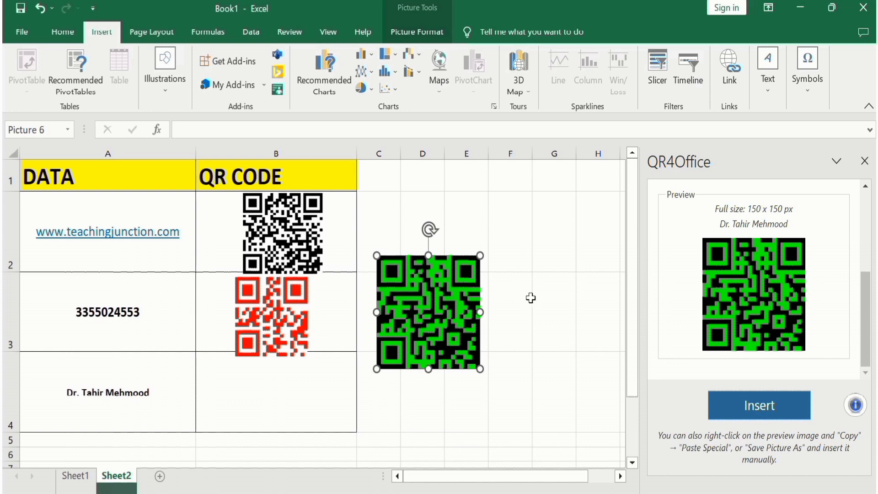
pyautogui.click(505, 313)
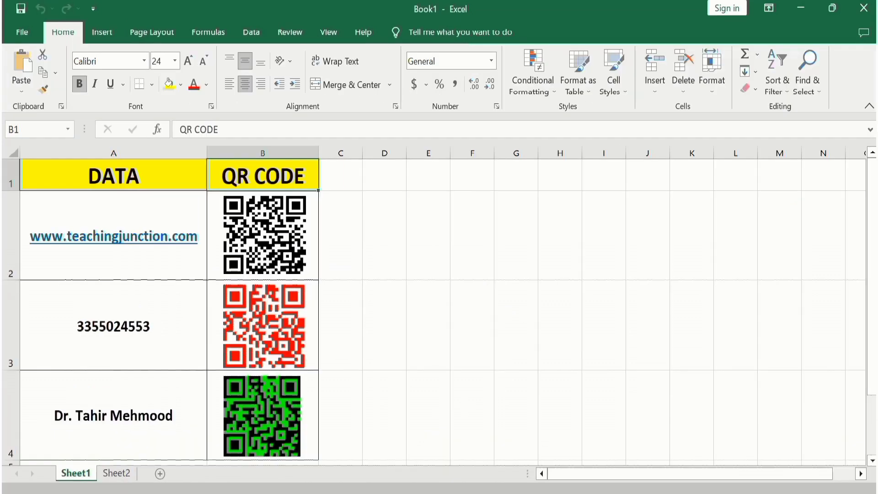
# Open the Snipping Tool and capture a rectangular snip of the black website QR code in cell B2.
pyautogui.click(338, 492)
pyautogui.click(257, 179)
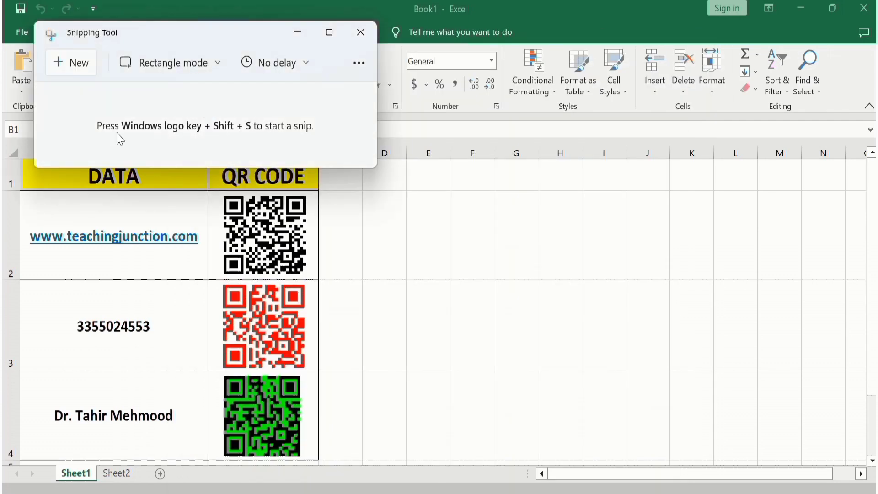
pyautogui.click(76, 69)
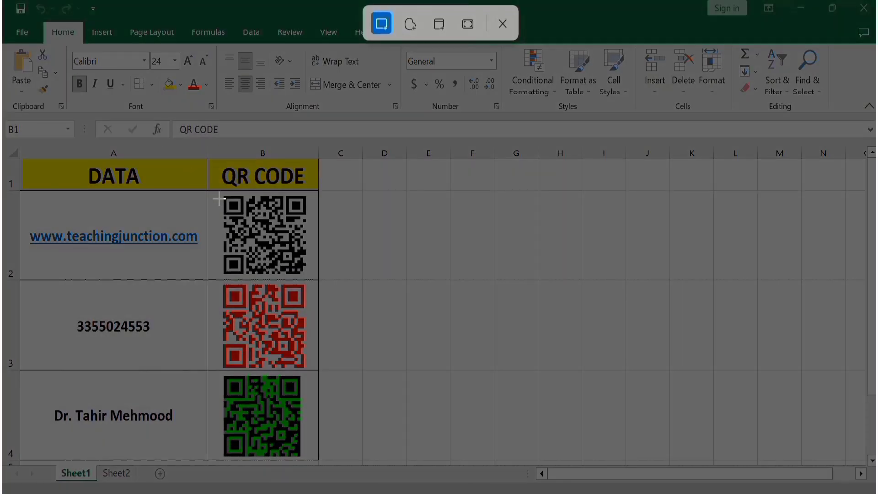
pyautogui.moveTo(222, 193); pyautogui.dragTo(306, 275)
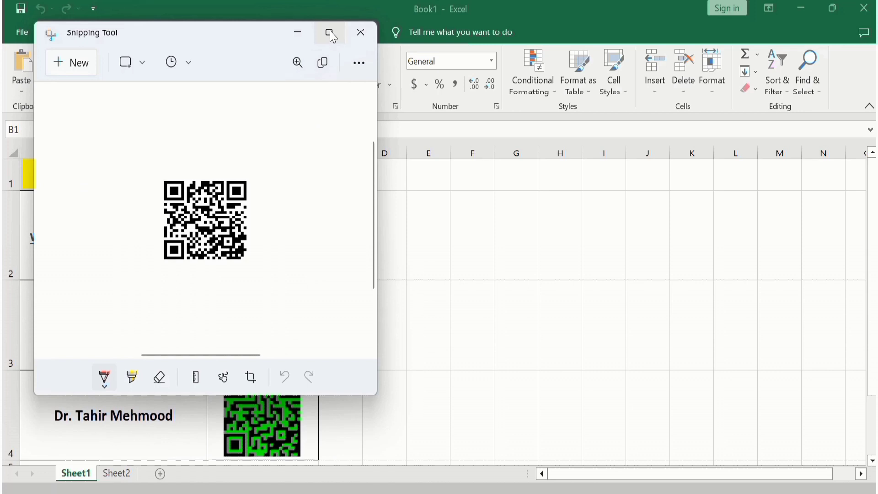
pyautogui.click(330, 33)
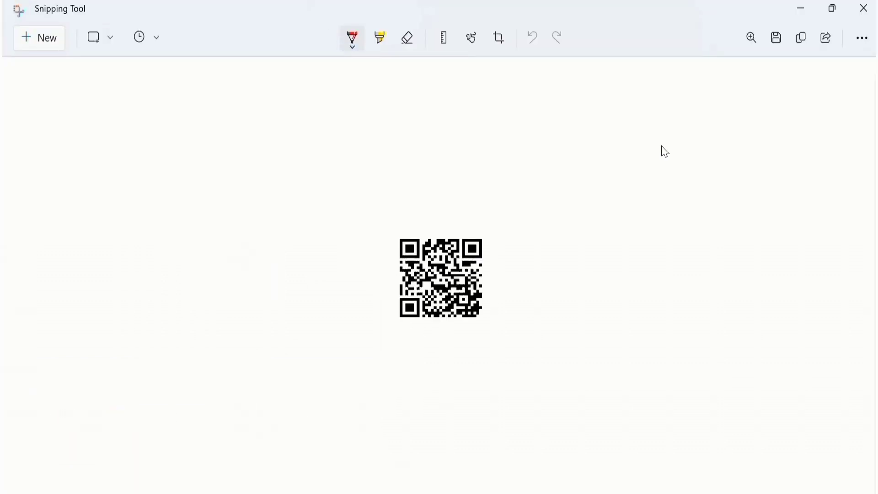
pyautogui.click(778, 44)
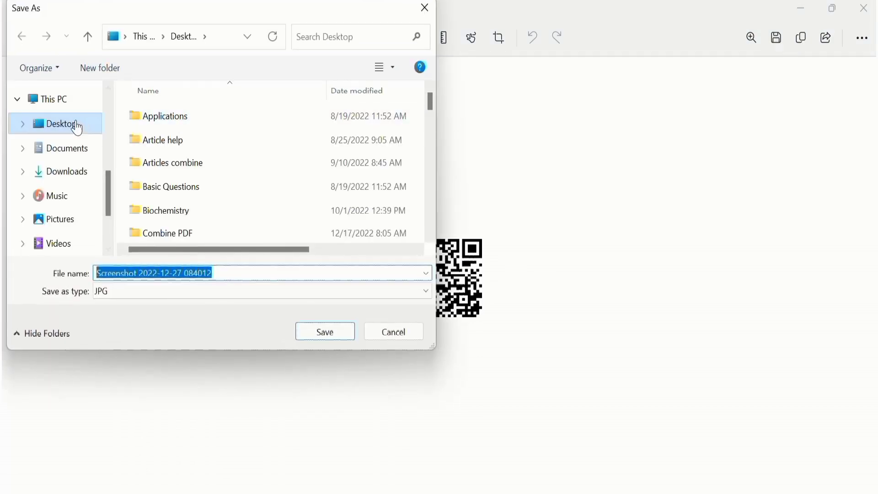
pyautogui.click(322, 333)
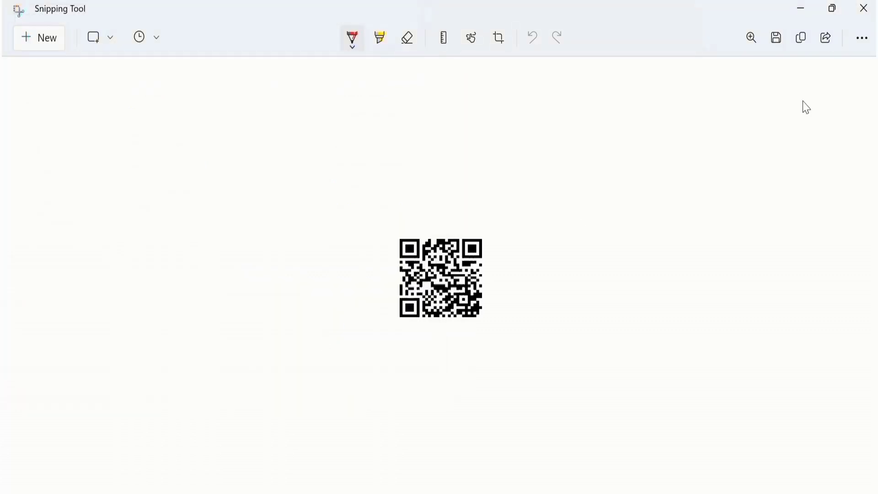
pyautogui.click(863, 9)
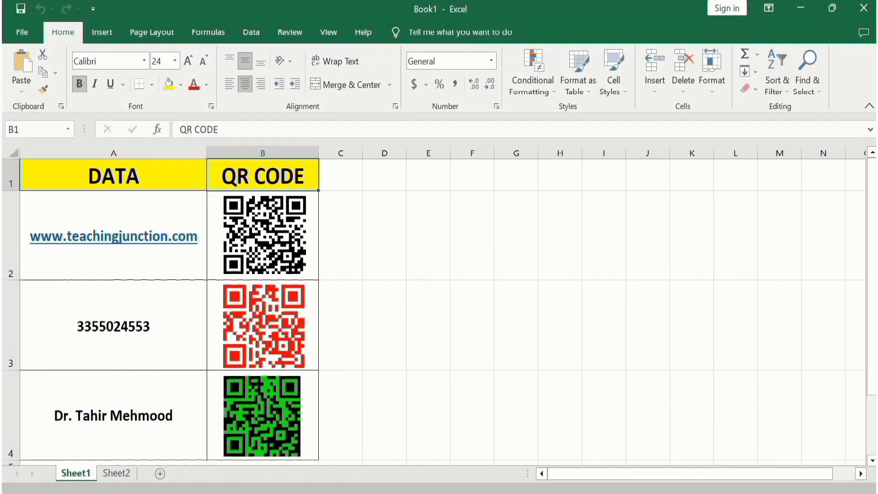
# Switch to Chrome, search Google for "qr code reader online" and open the Aspose QR code reader.
pyautogui.hotkey('alt', 'Tab')
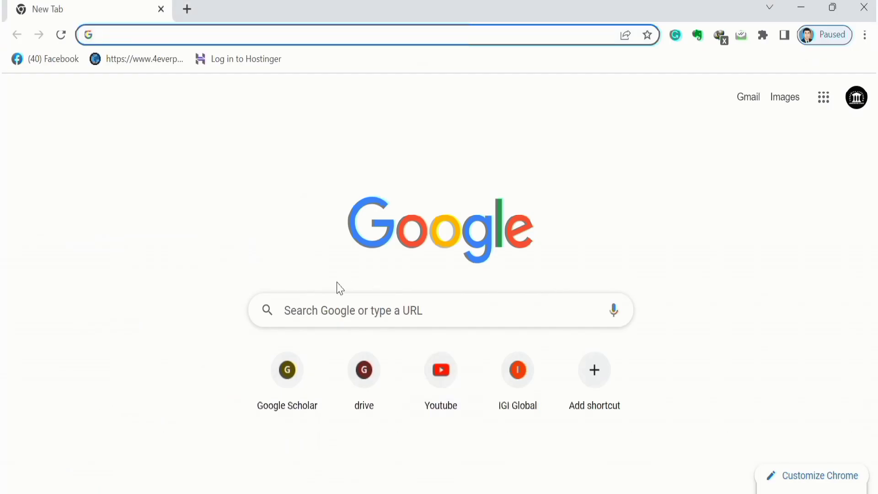
pyautogui.click(335, 310)
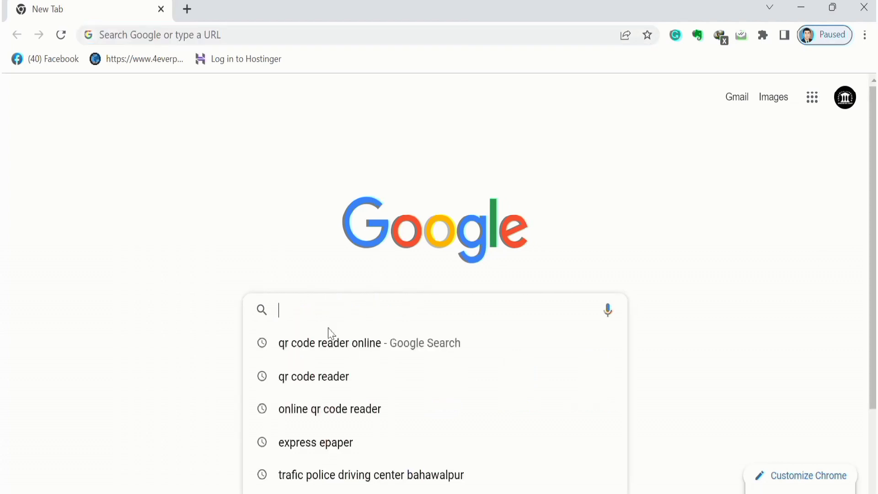
pyautogui.click(371, 351)
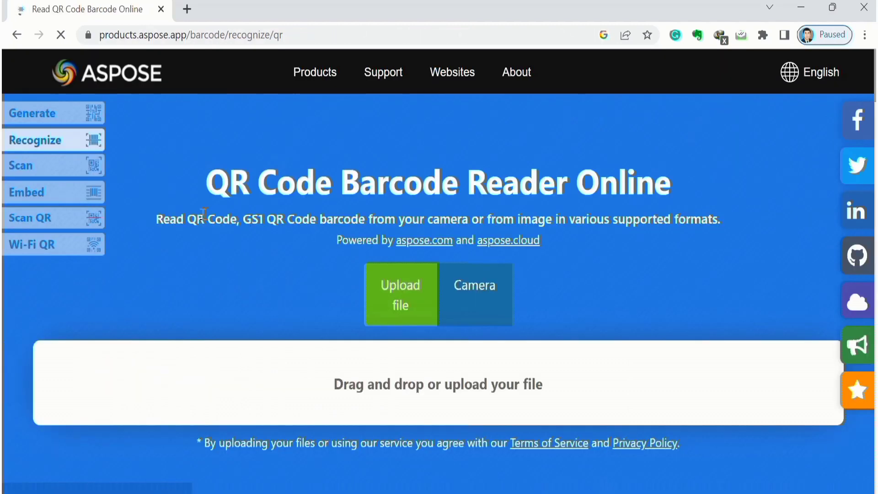
pyautogui.click(403, 300)
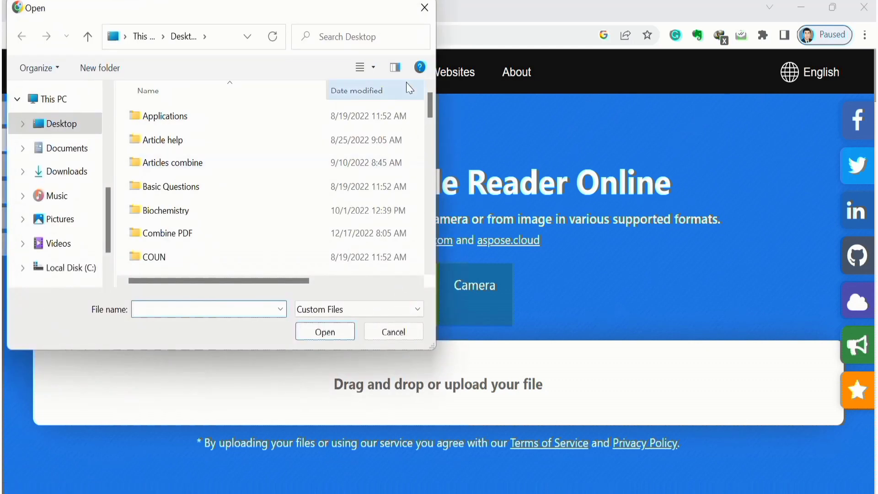
pyautogui.moveTo(429, 105); pyautogui.dragTo(431, 245)
pyautogui.click(290, 244)
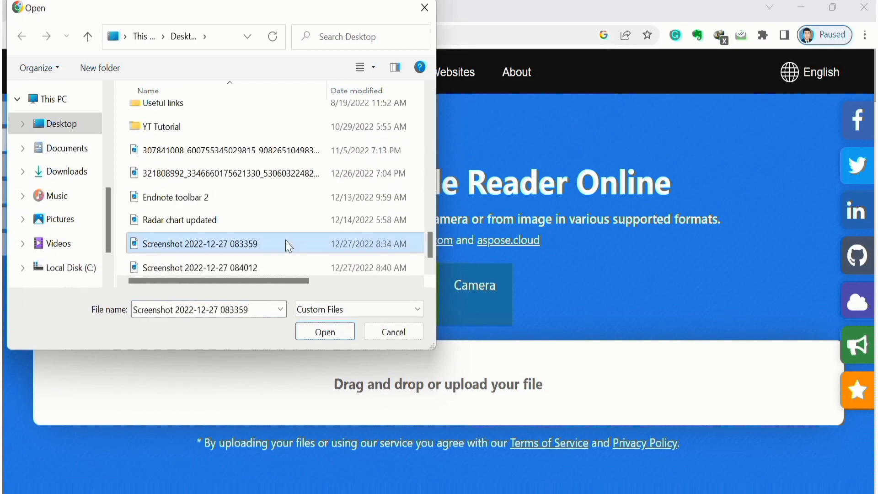
pyautogui.click(324, 331)
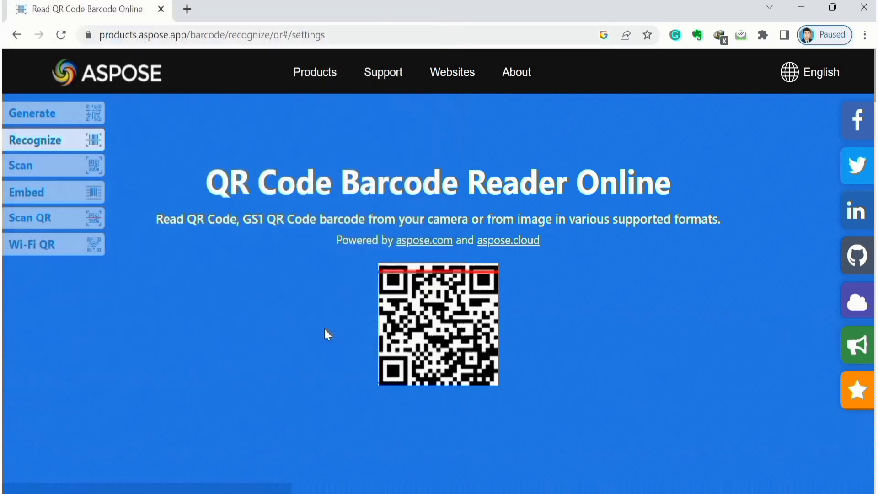